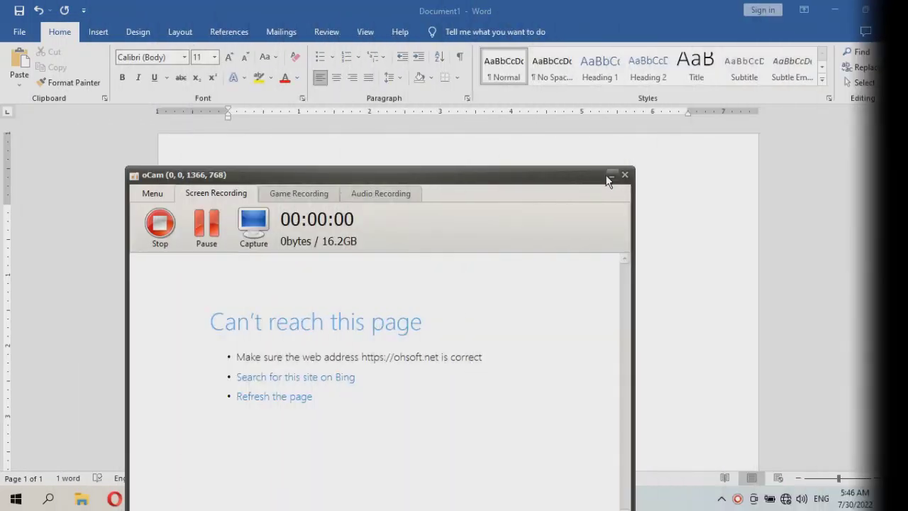
Set the word 'Windows' to 48 pt and add a leading space before it
left_click(608, 177)
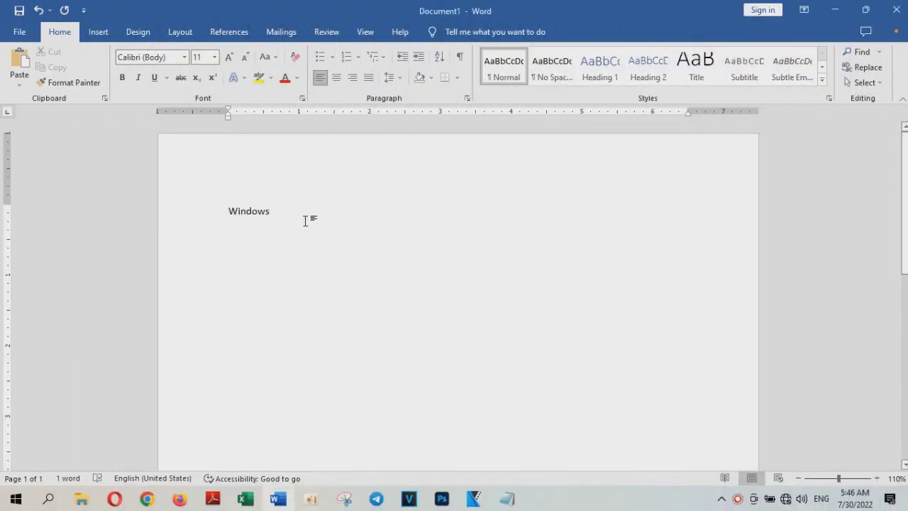
left_click_drag(272, 211, 220, 211)
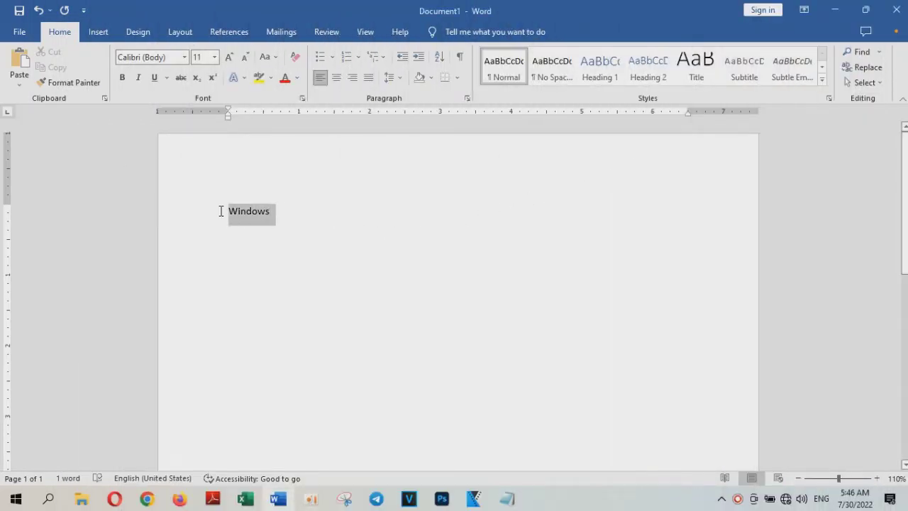
left_click(214, 57)
left_click(200, 251)
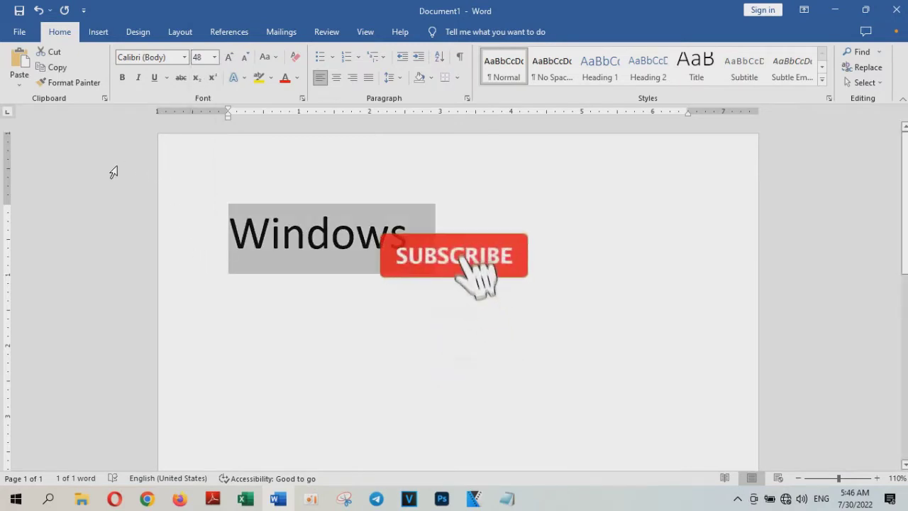
left_click(421, 231)
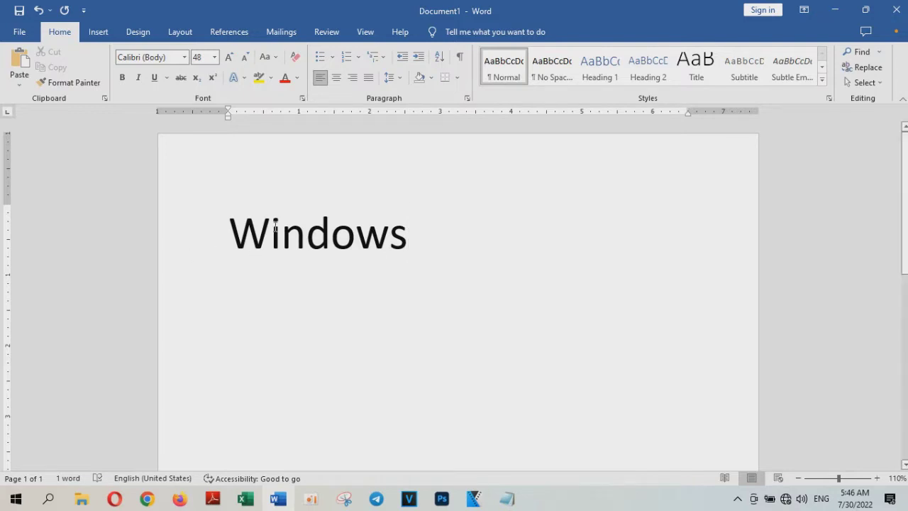
key("Home")
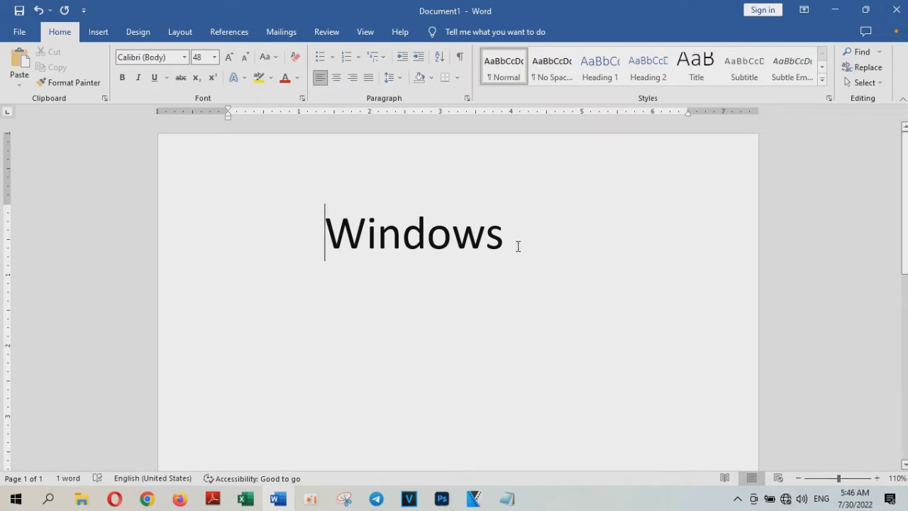
Delete some of the spaces before the 48-pt 'Windows', leaving it un-underlined, and reselect the word
left_click_drag(519, 234, 270, 237)
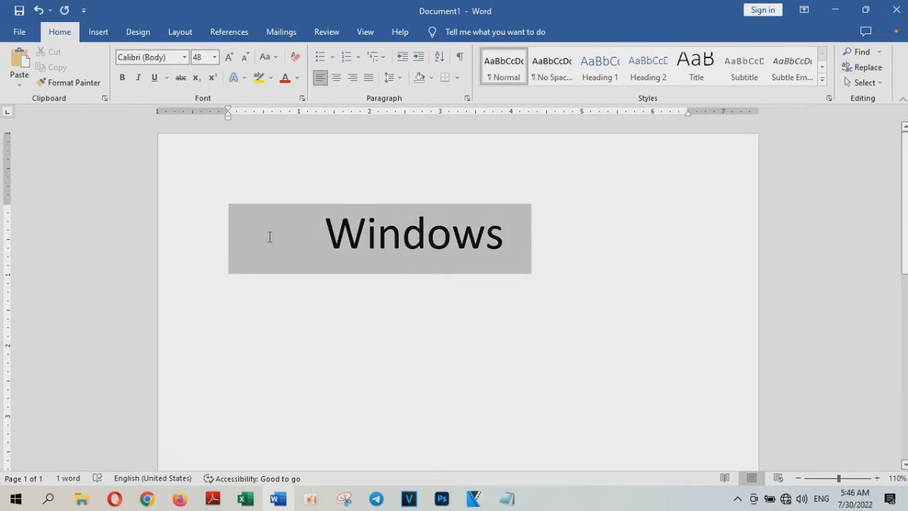
left_click(167, 78)
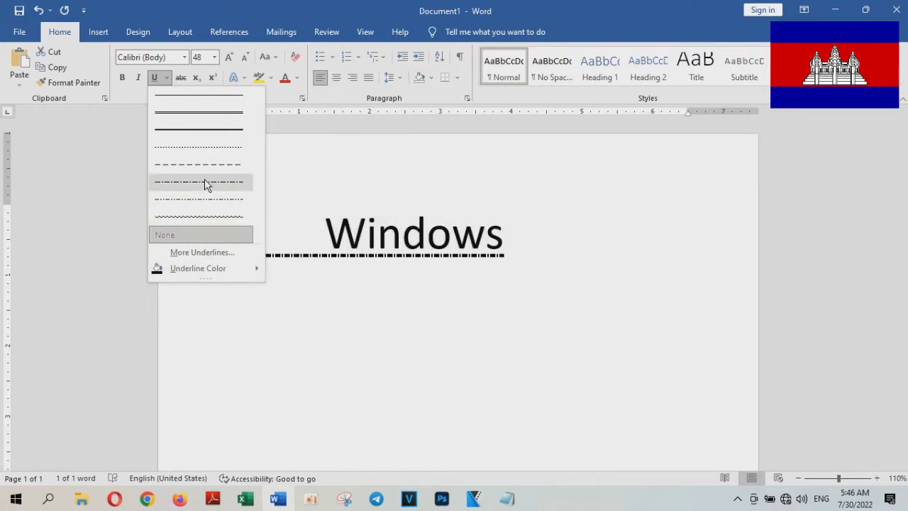
left_click(332, 244)
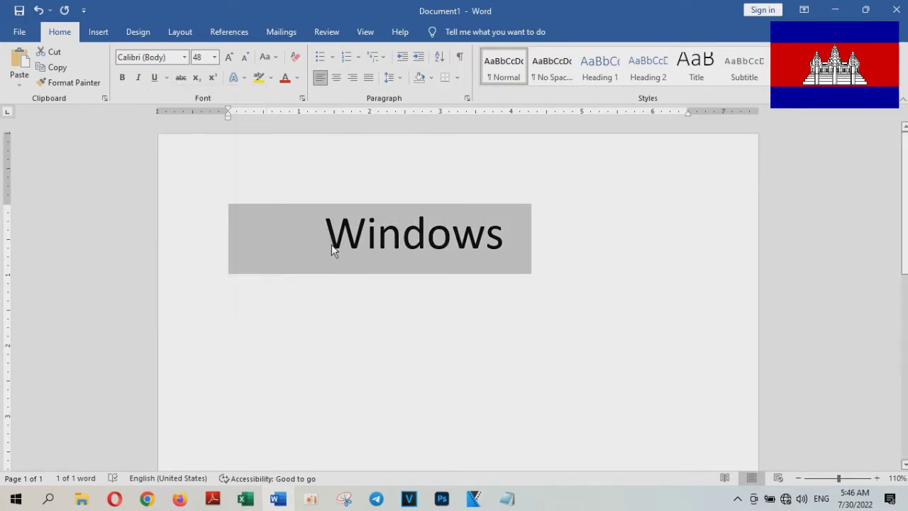
left_click(329, 243)
key("BackSpace")
key("BackSpace")
key("BackSpace")
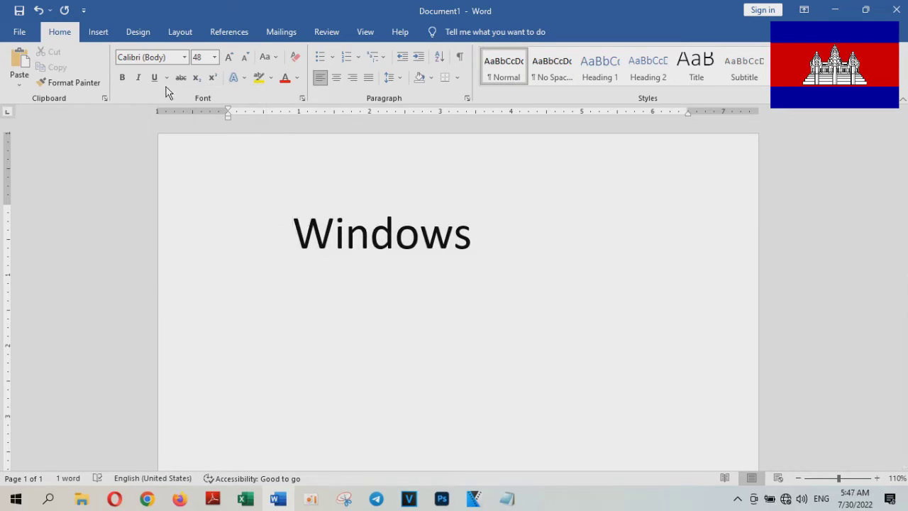
left_click(166, 78)
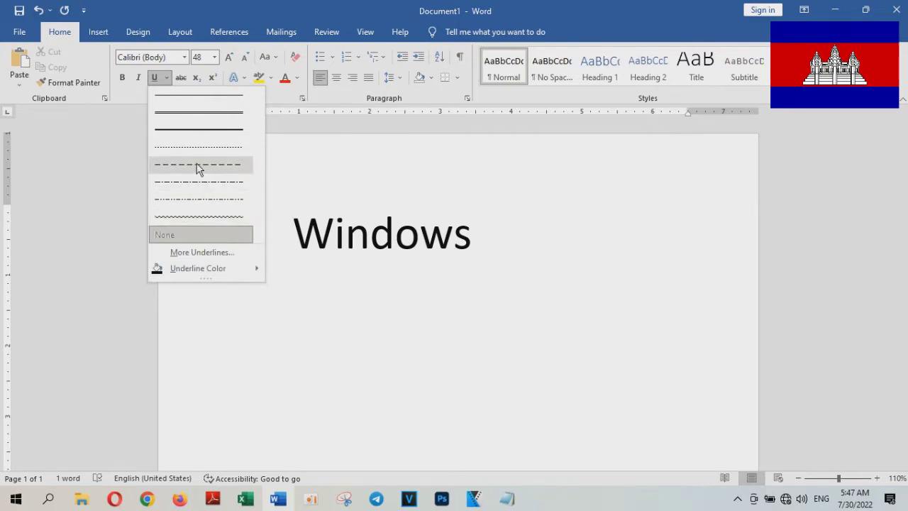
left_click(293, 234)
left_click(484, 241)
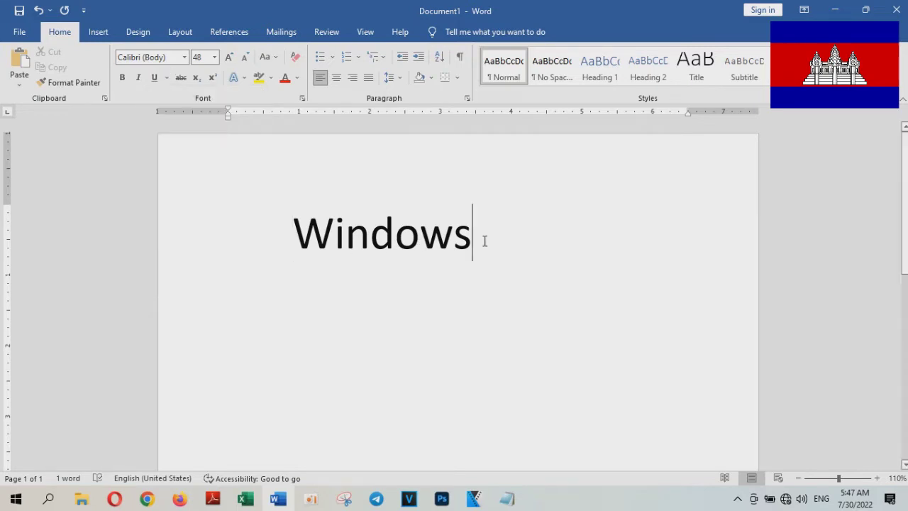
left_click_drag(484, 241, 271, 237)
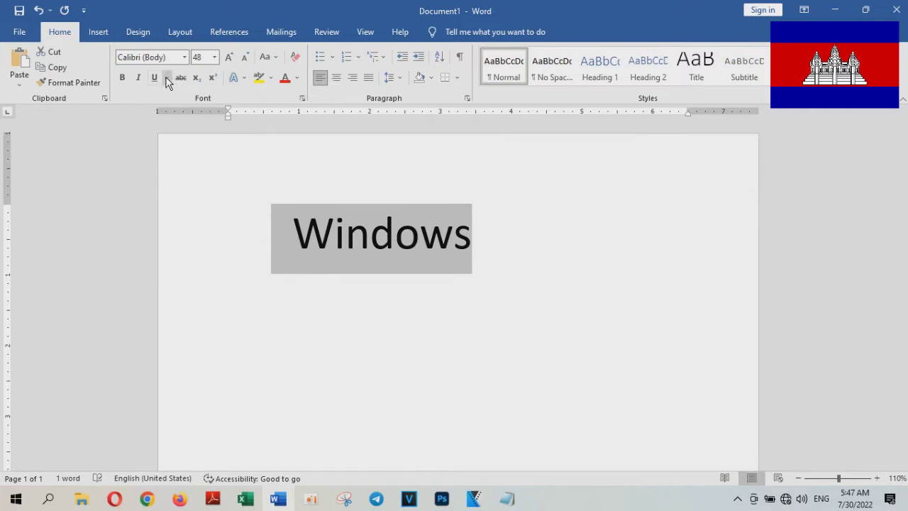
Apply a dot-dash underline coloured Red to 'Windows', then reselect the word
left_click(166, 78)
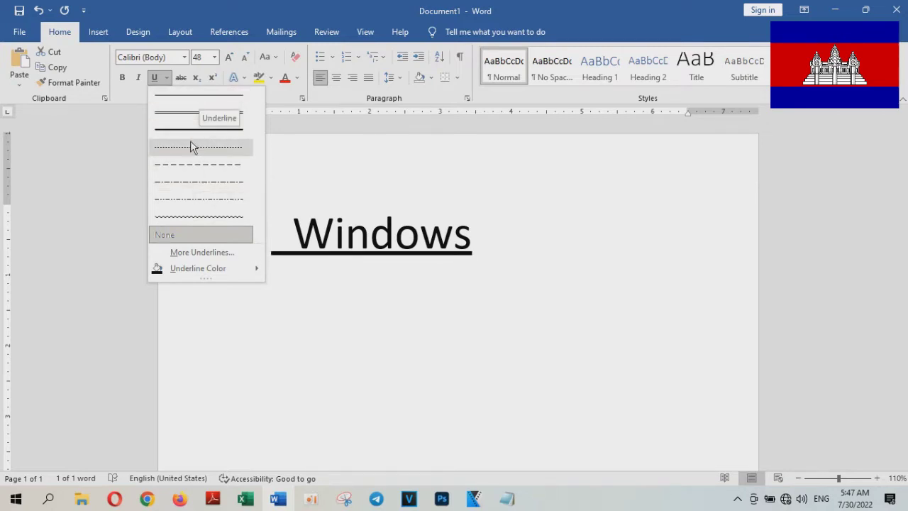
left_click(179, 182)
left_click(167, 77)
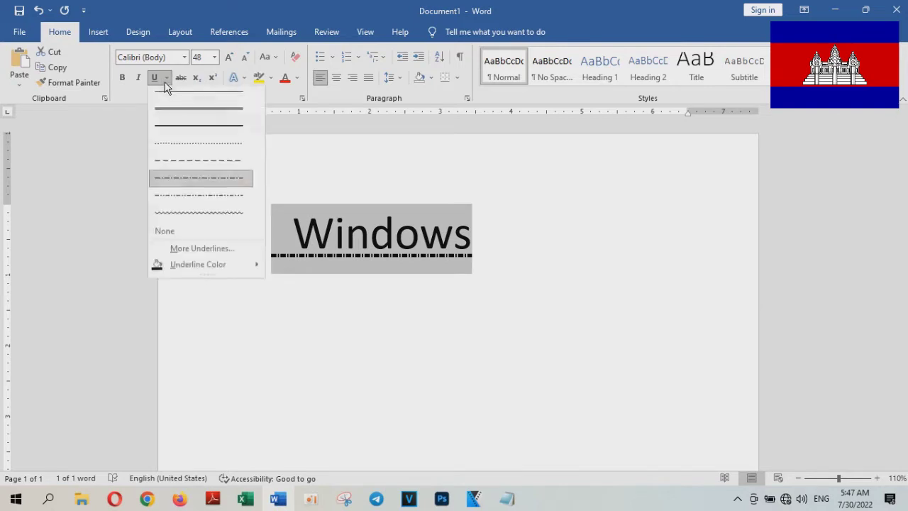
mouse_move(252, 269)
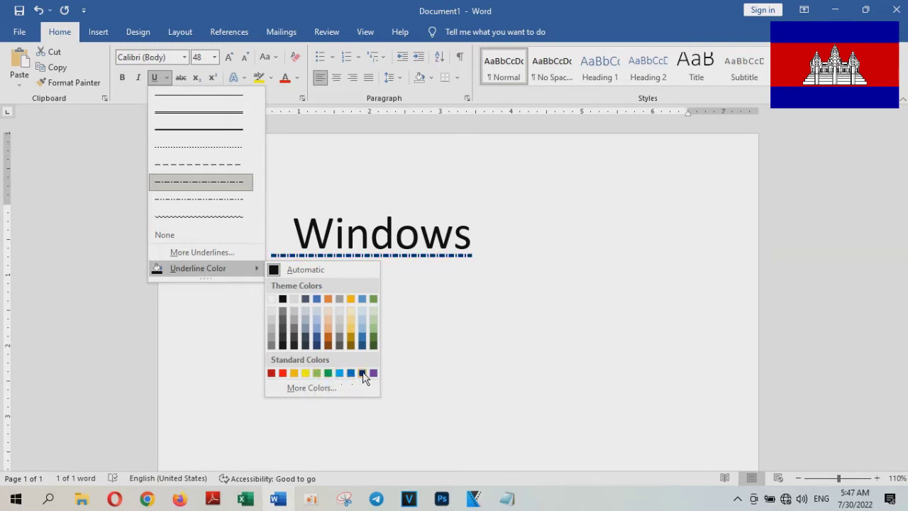
left_click(283, 373)
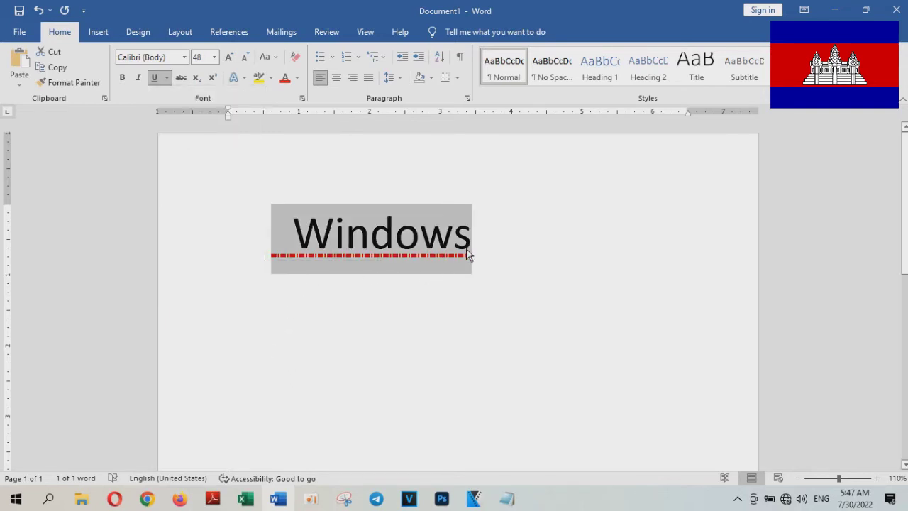
left_click(471, 241)
left_click_drag(473, 237, 302, 291)
key("ctrl+c")
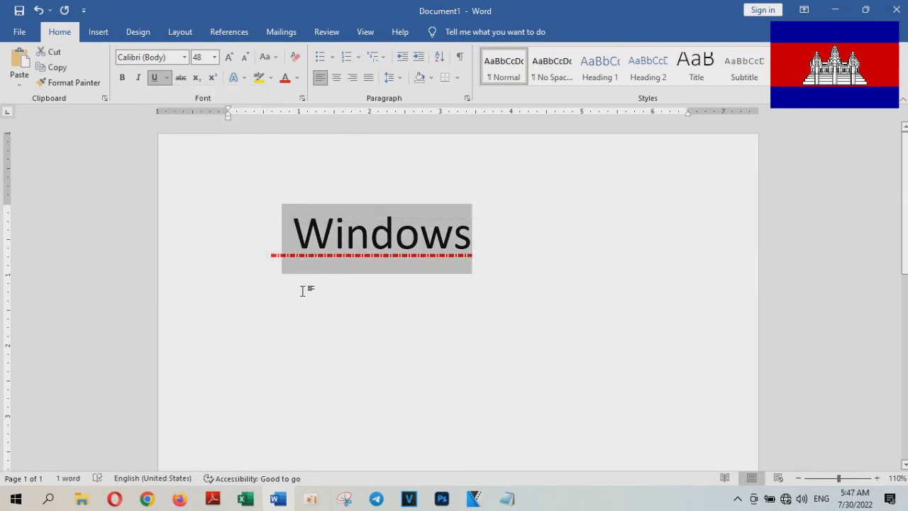
Paste a second underlined 'Windows' on a new line and remove the first line's leading spaces
left_click(483, 233)
key("Return")
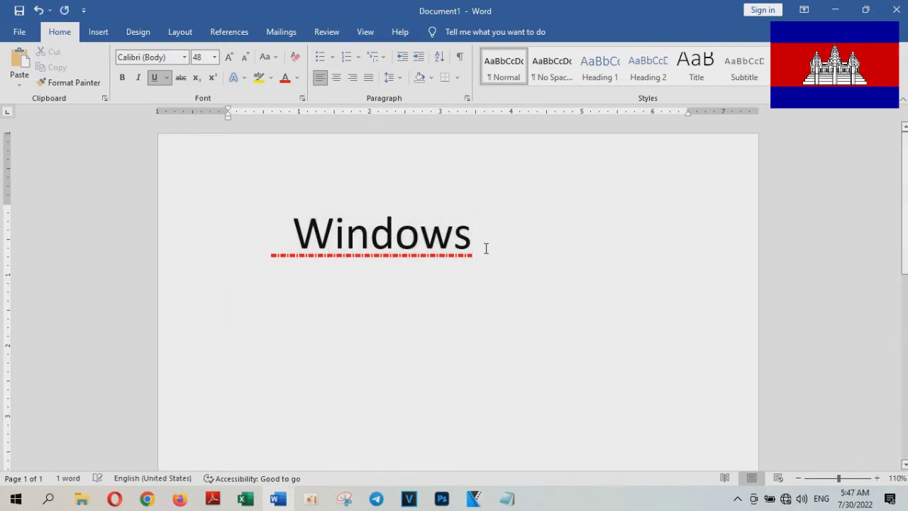
key("ctrl+v")
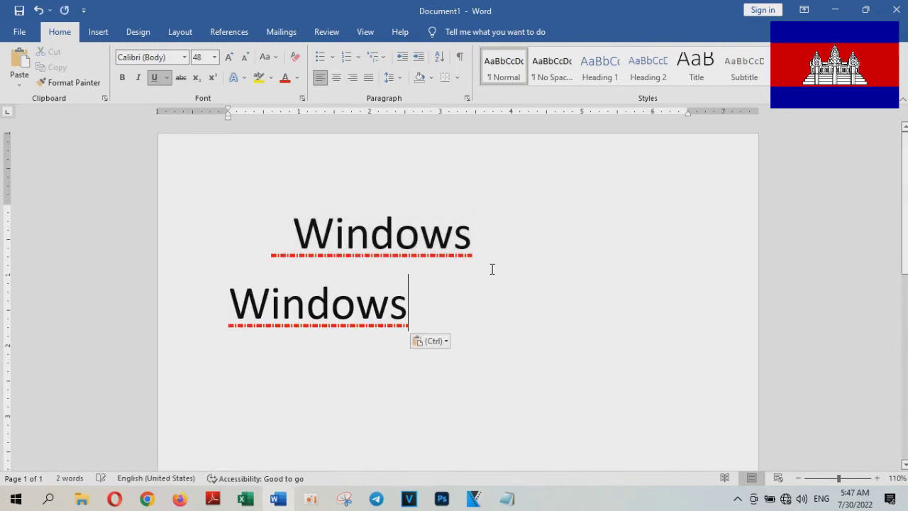
left_click(229, 307)
key("Tab")
key("Tab")
key("BackSpace")
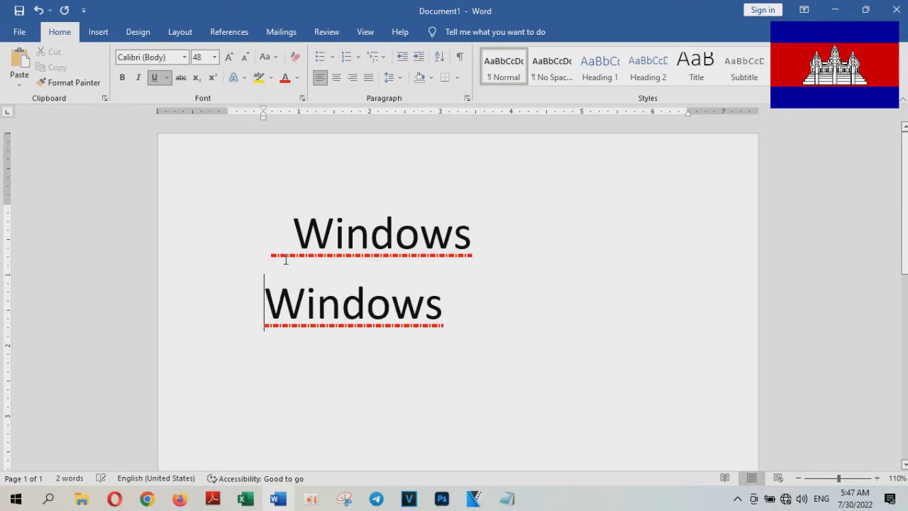
left_click(295, 238)
key("BackSpace")
key("BackSpace")
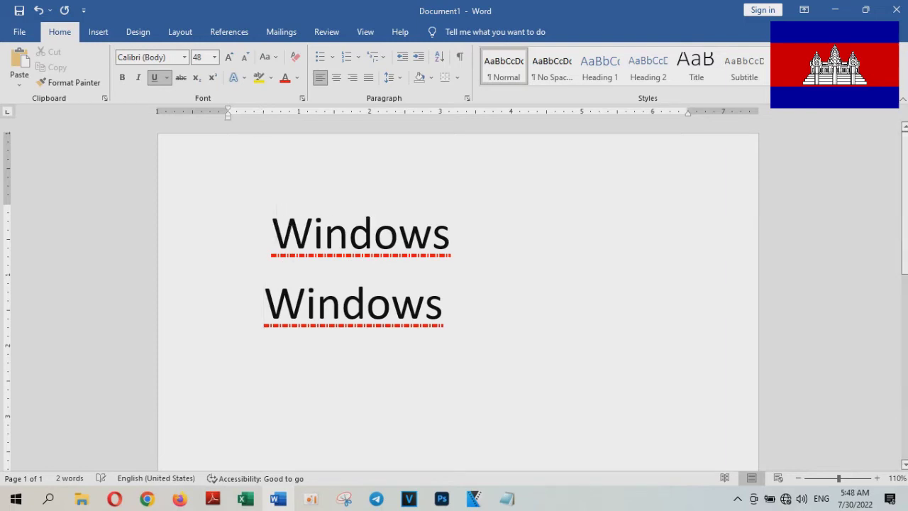
Paste more 'Windows' copies on new lines, undoing the extras, for seven lines in total
left_click(263, 323)
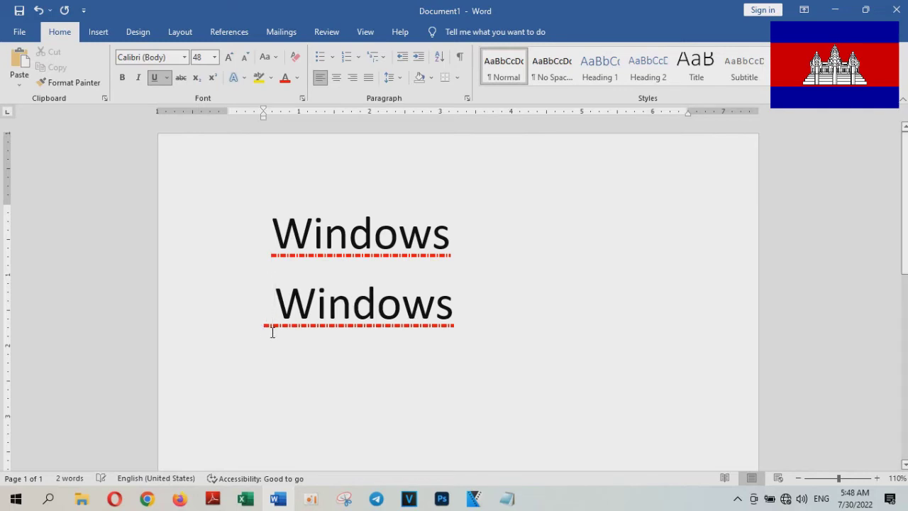
left_click(486, 317)
key("Return")
key("ctrl+v")
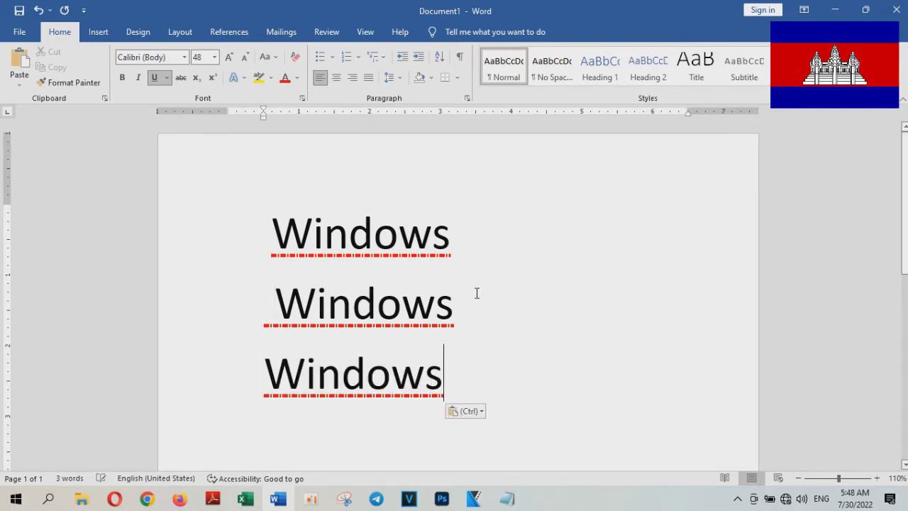
scroll(476, 293, "down", 2)
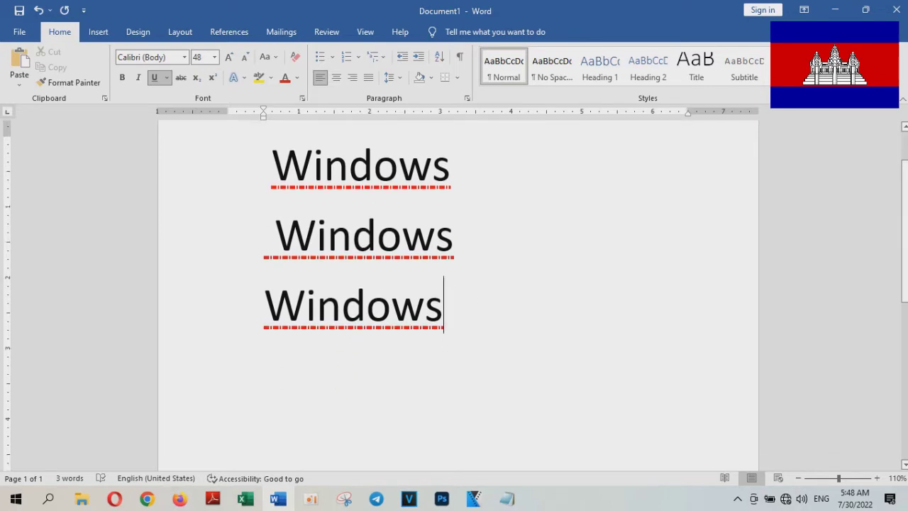
key("Return")
key("ctrl+v")
key("Return")
key("ctrl+v")
key("Return")
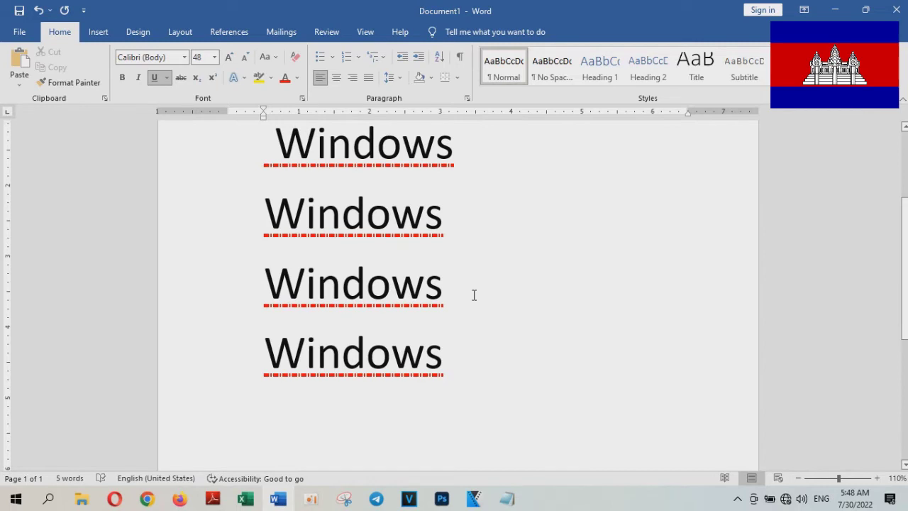
key("ctrl+v")
key("Return")
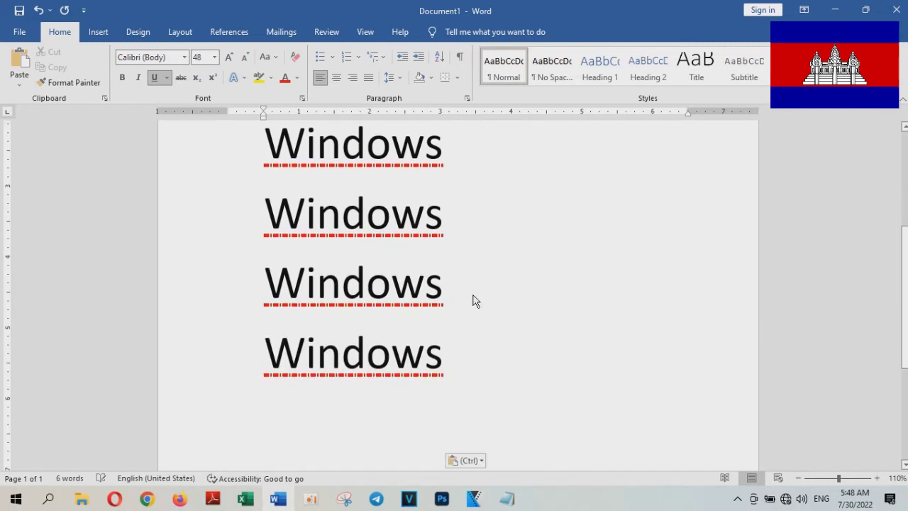
key("ctrl+v")
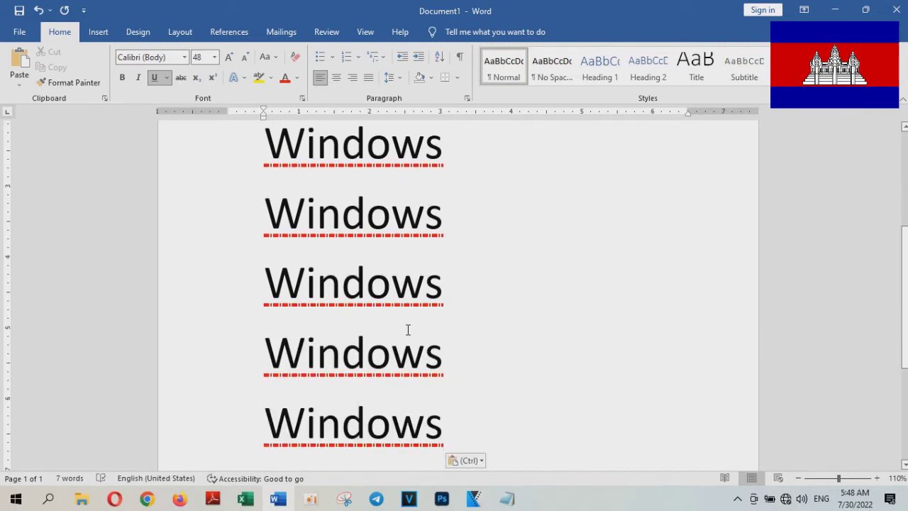
key("ctrl+z")
key("ctrl+z")
key("ctrl+y")
key("ctrl+y")
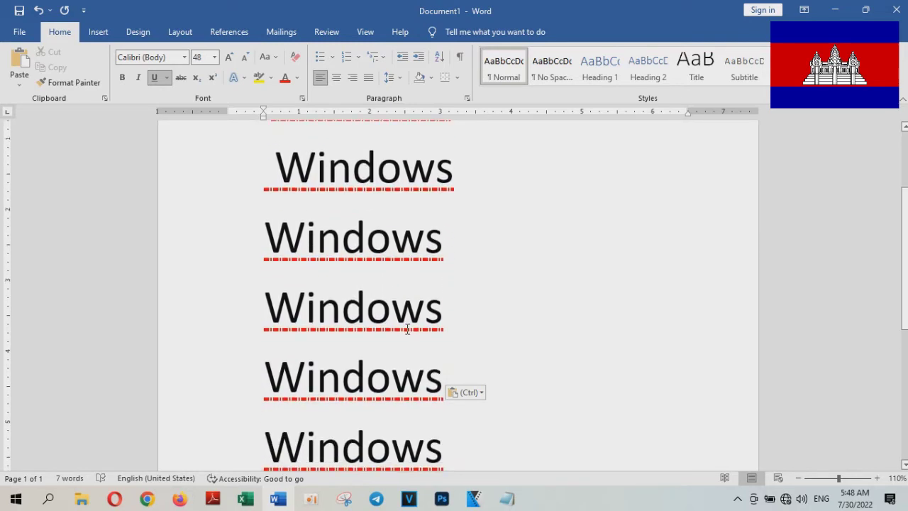
key("ctrl+v")
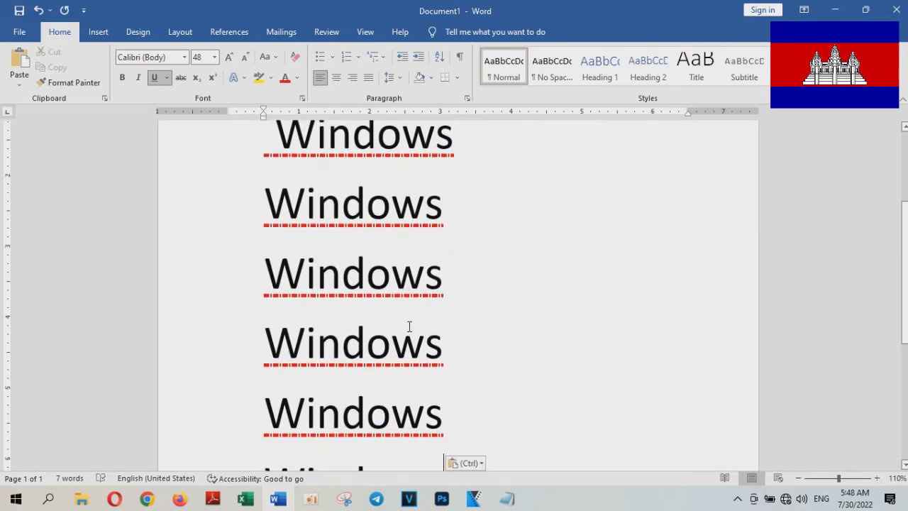
key("ctrl+z")
key("ctrl+z")
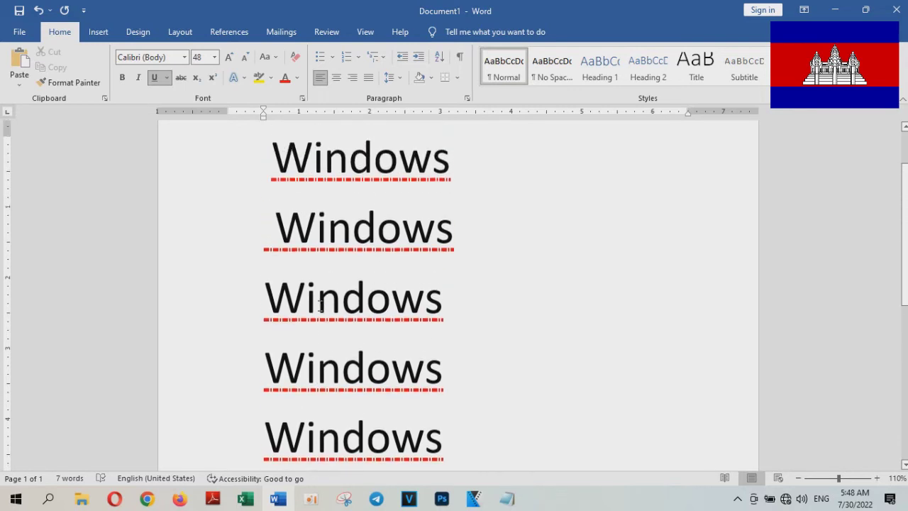
key("ctrl+z")
Delete the leading spaces before the first two 'Windows' lines so they align left
left_click(262, 293)
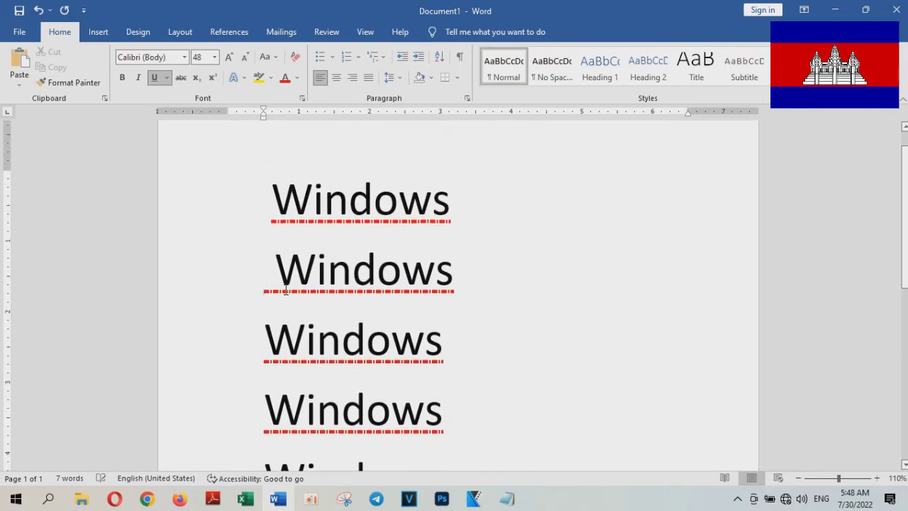
key("BackSpace")
scroll(304, 358, "down", 1)
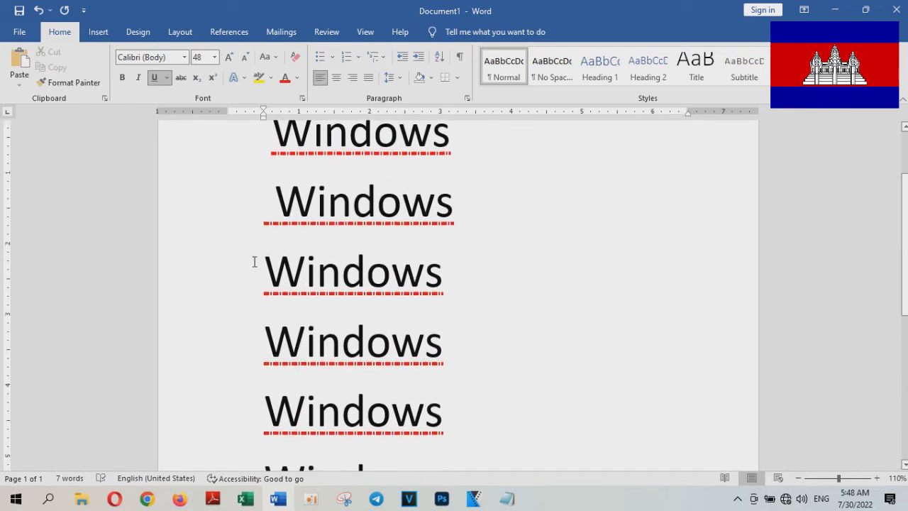
left_click(275, 190)
key("BackSpace")
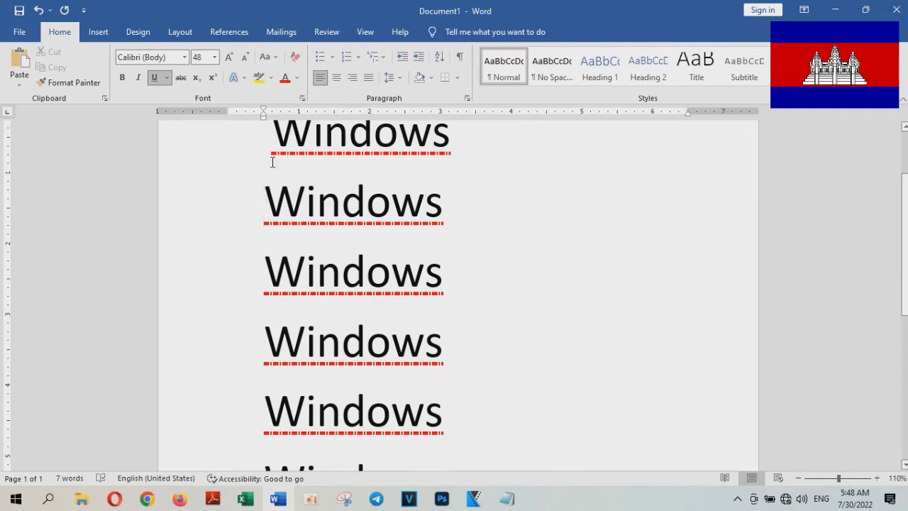
scroll(268, 149, "up", 1)
left_click(271, 183)
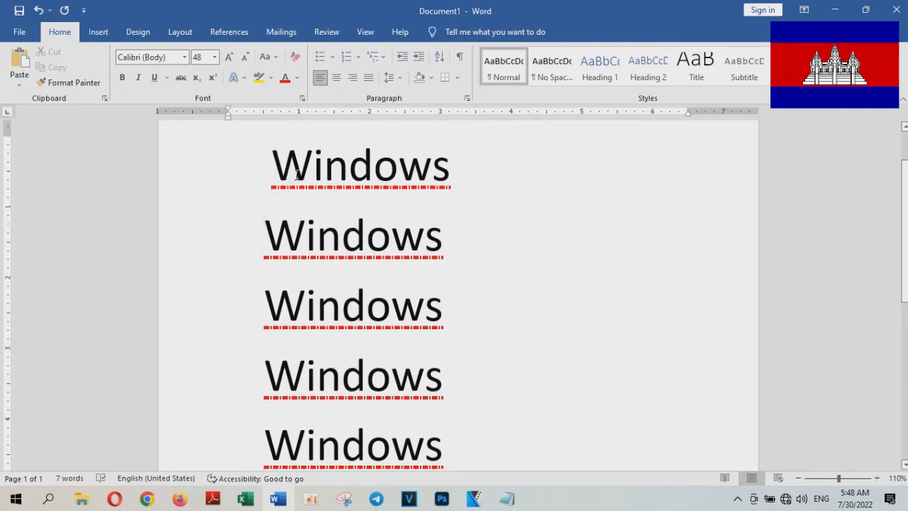
key("BackSpace")
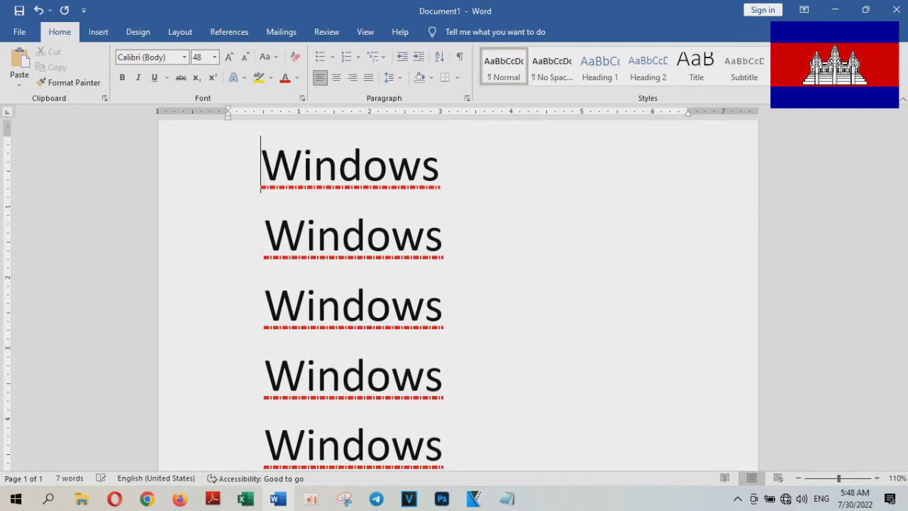
scroll(353, 316, "down", 3)
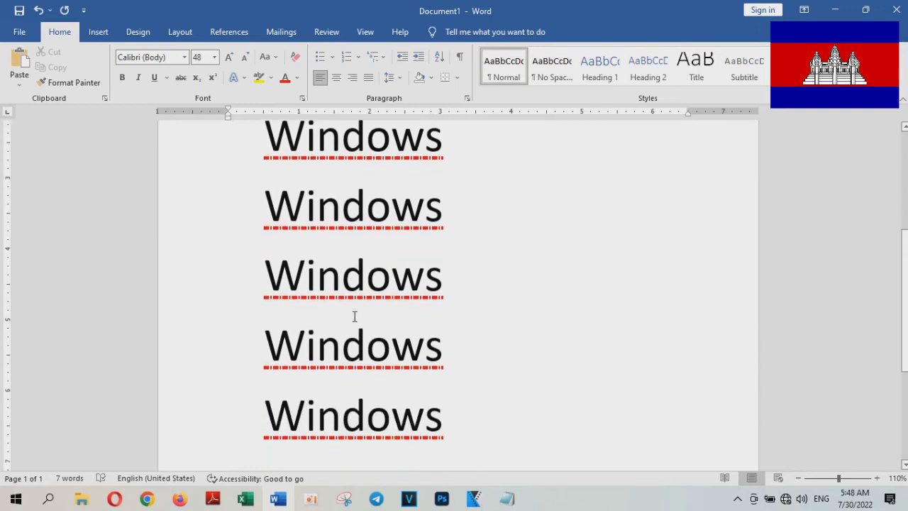
scroll(360, 301, "up", 3)
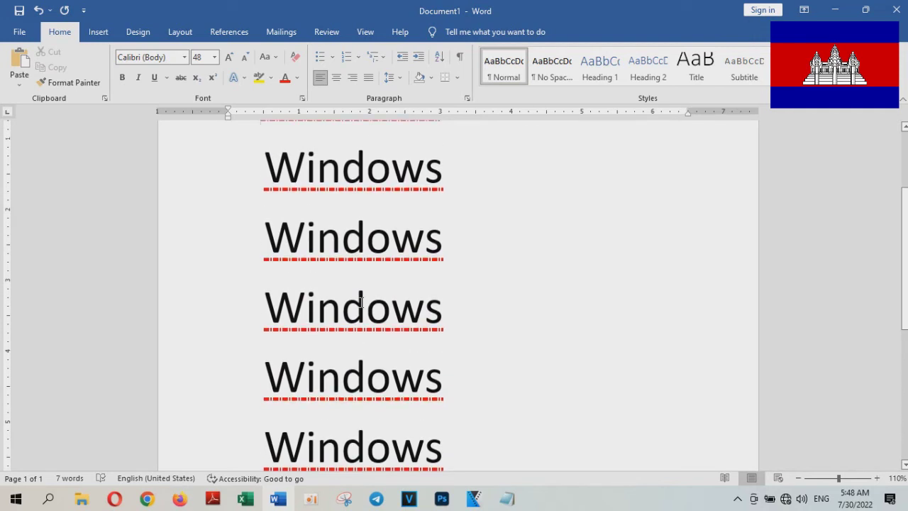
scroll(362, 304, "up", 2)
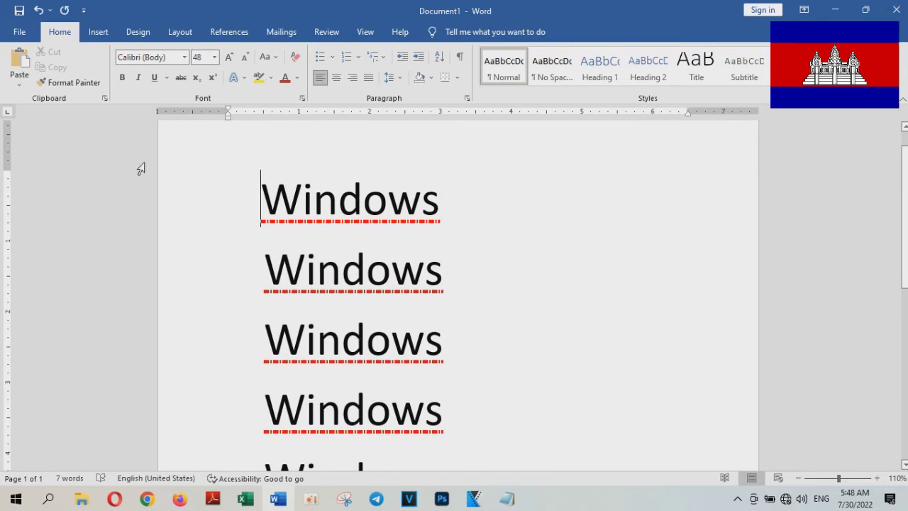
Select all the 'Windows' lines and remove their red dot-dash underline
left_click(166, 78)
left_click(478, 214)
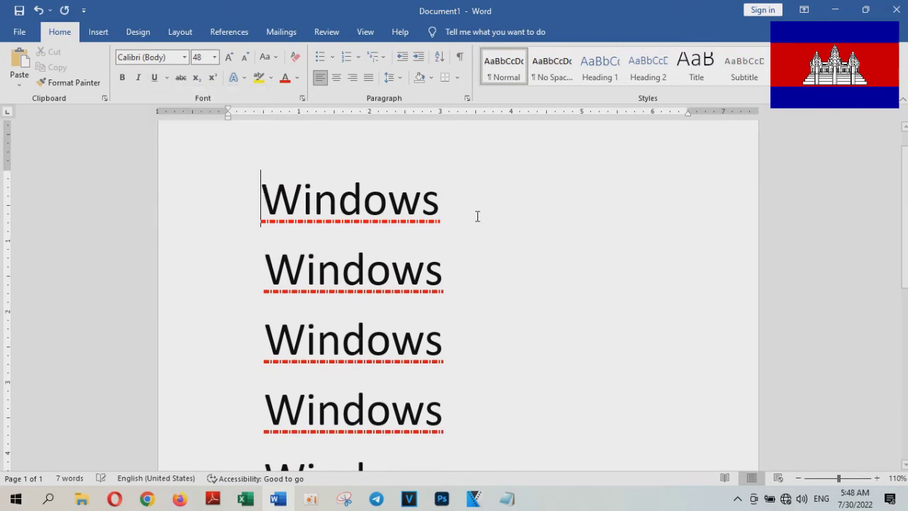
mouse_move(268, 184)
left_mouse_down()
mouse_move(523, 497)
mouse_move(513, 424)
left_mouse_up()
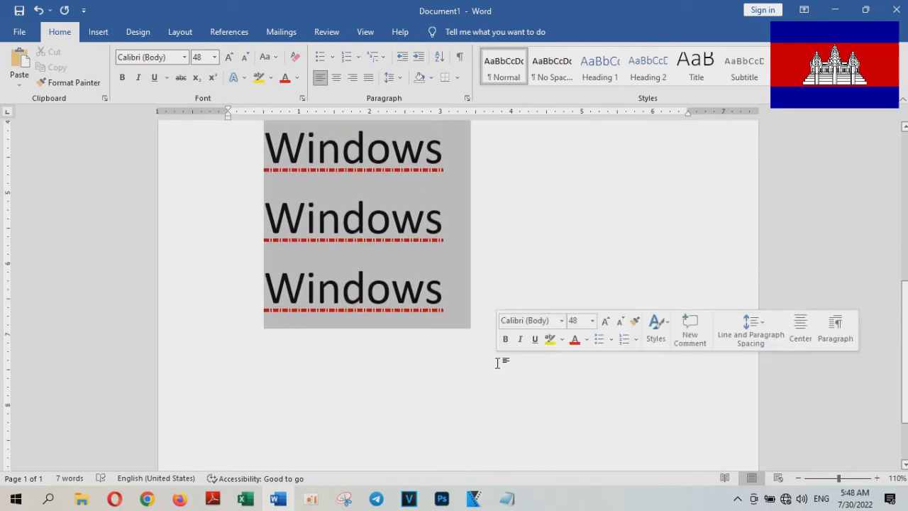
left_click(161, 75)
Try dotted and thick underlines on the lines, settling on a dotted underline
left_click(166, 77)
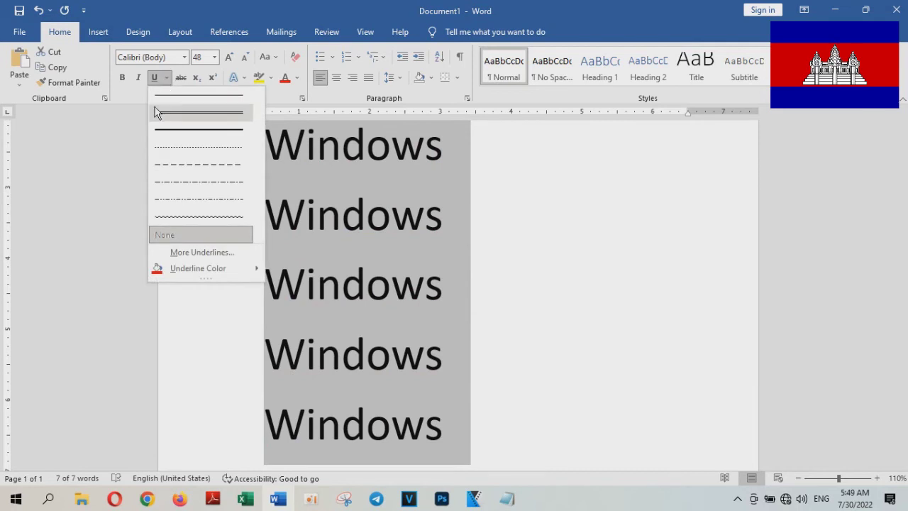
left_click(165, 149)
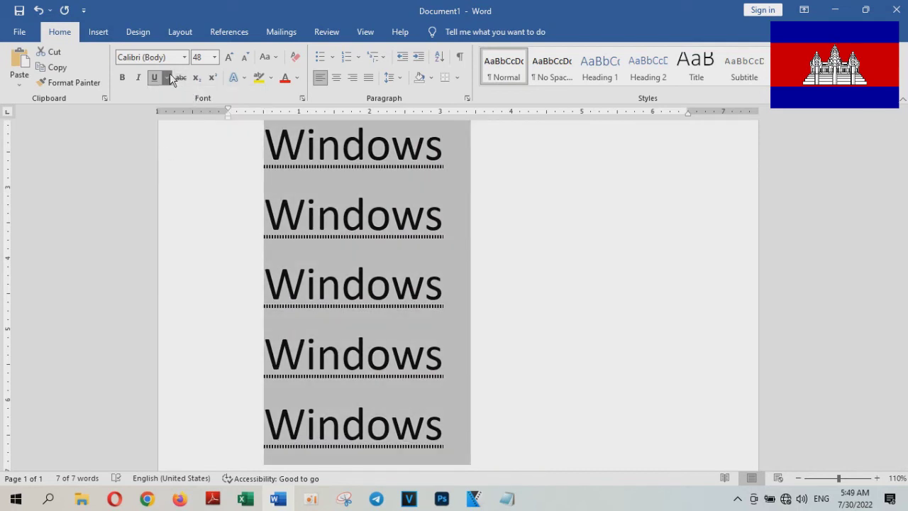
left_click(170, 73)
left_click(175, 125)
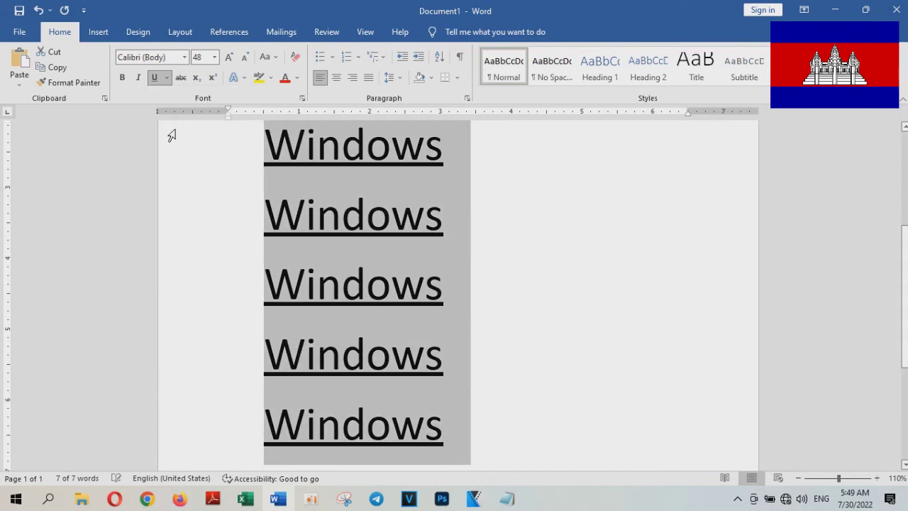
left_click(167, 78)
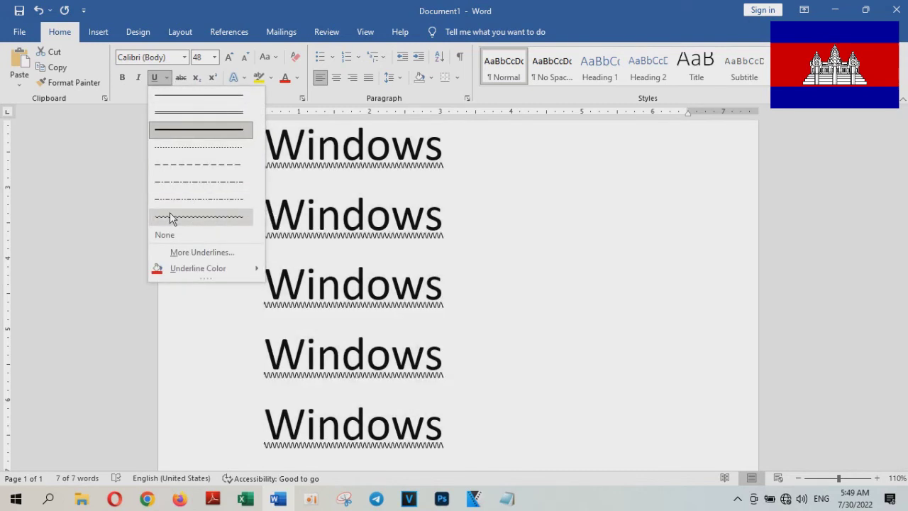
left_click(165, 147)
left_click(505, 224)
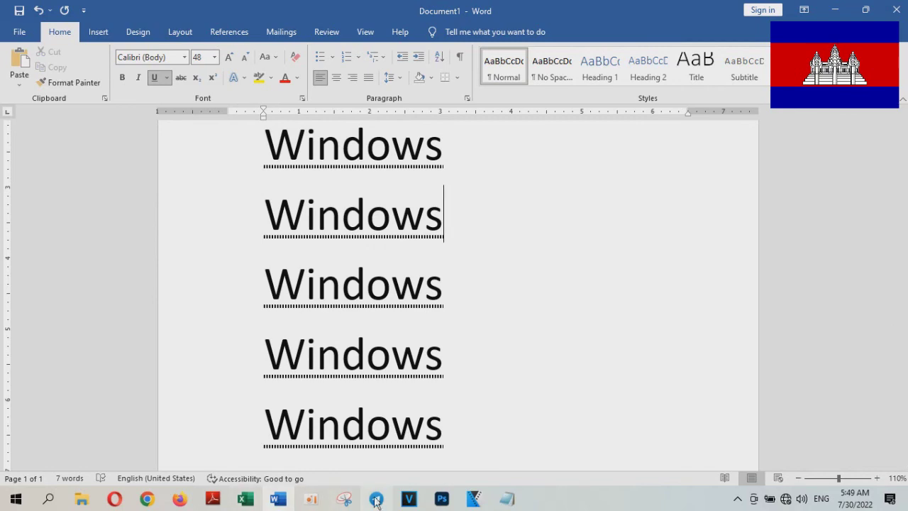
left_click(312, 499)
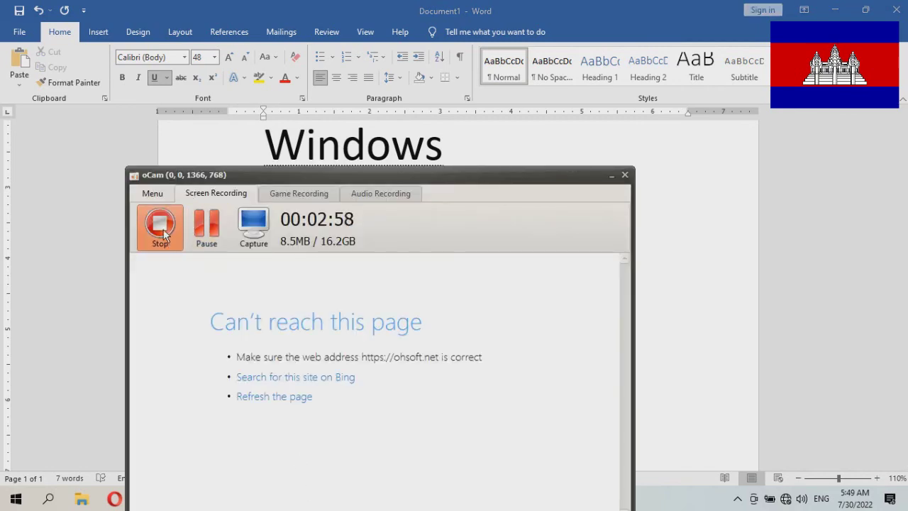
Press Stop in oCam's Screen Recording tab to end the capture
left_click(165, 232)
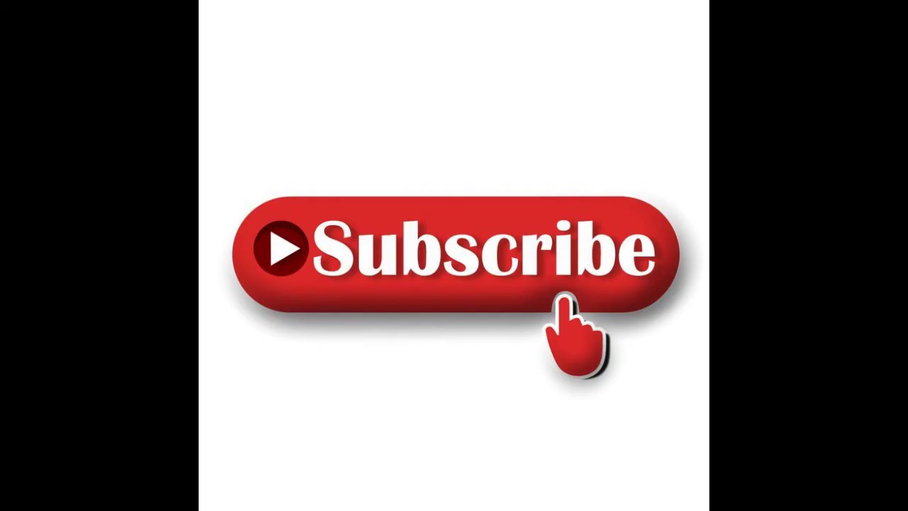